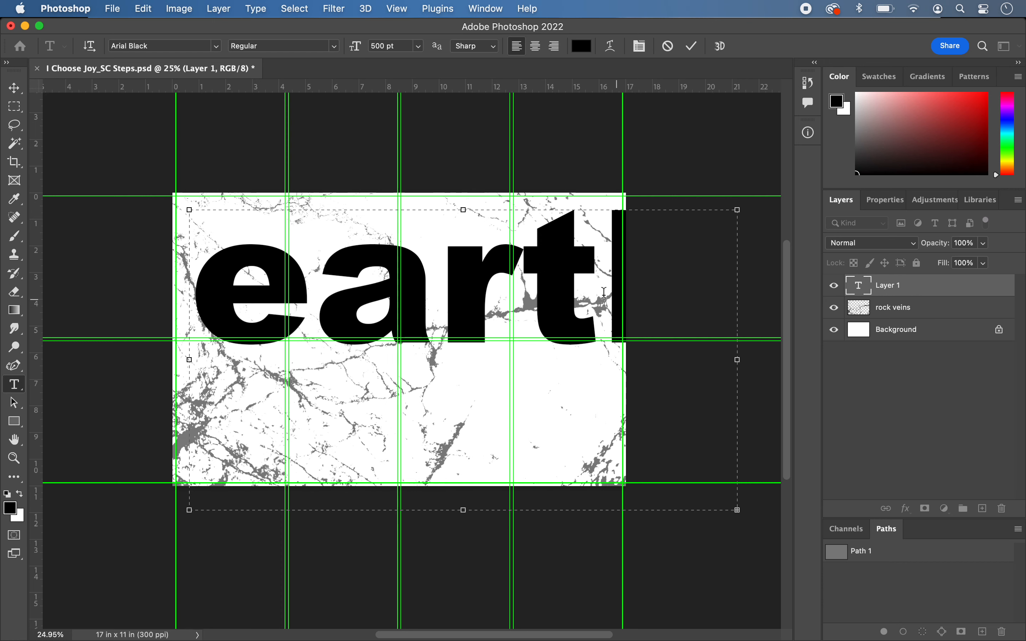
Move the "earthh" text over the page, scale it to about 116.6% and rotate it to about -12.3°.
click(14, 87)
drag(361, 276, 308, 309)
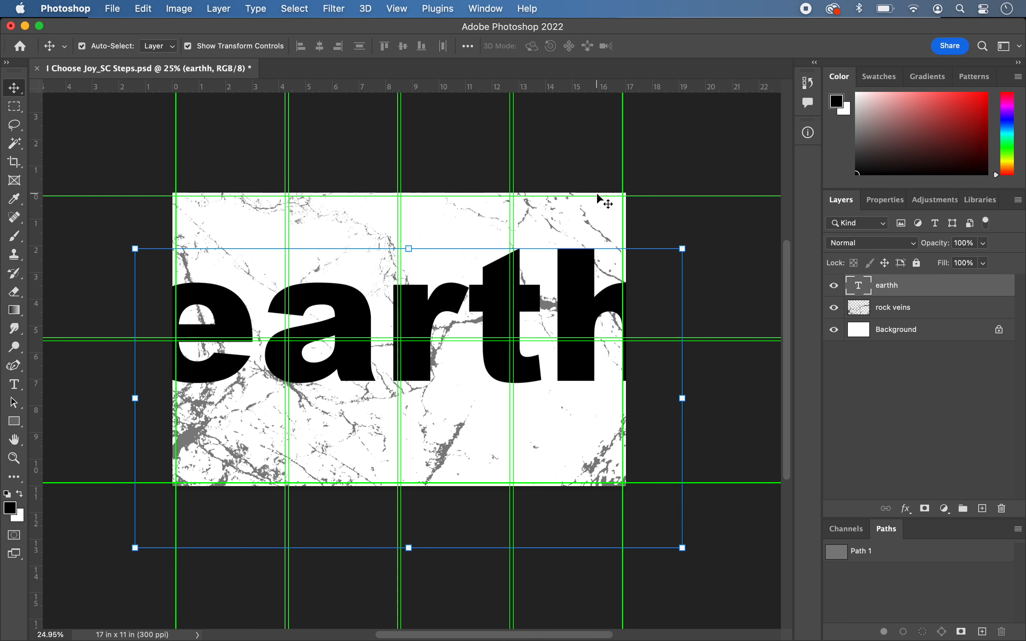
drag(694, 234, 642, 133)
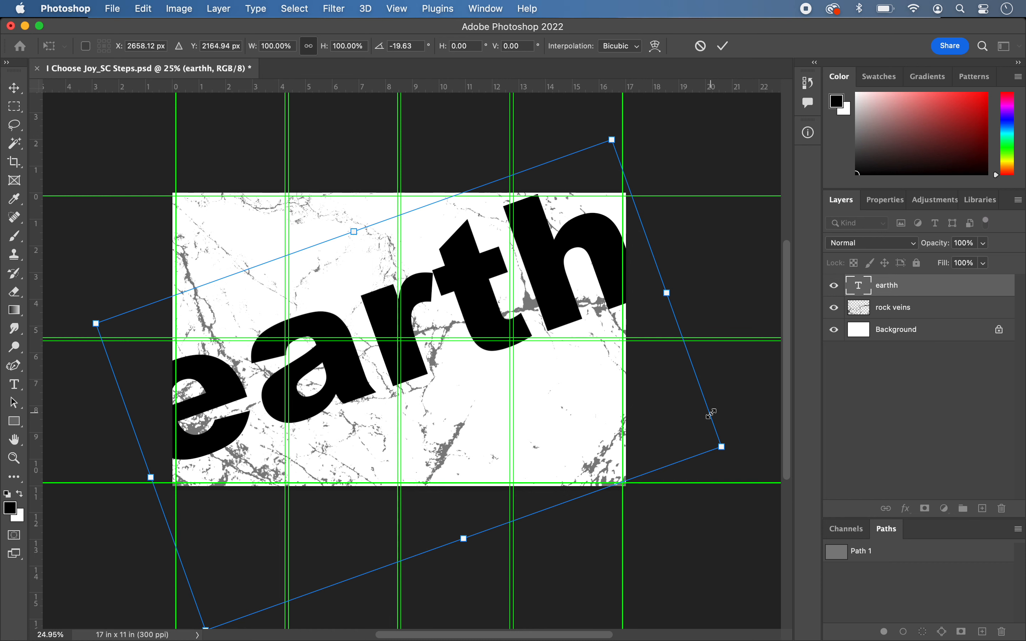
drag(721, 448, 803, 495)
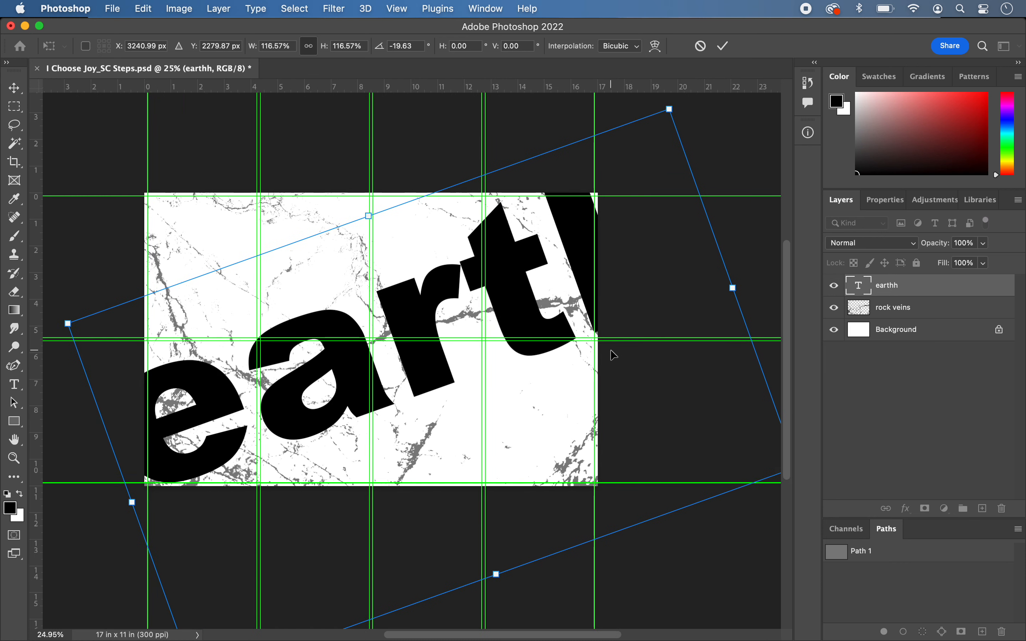
drag(690, 120, 720, 158)
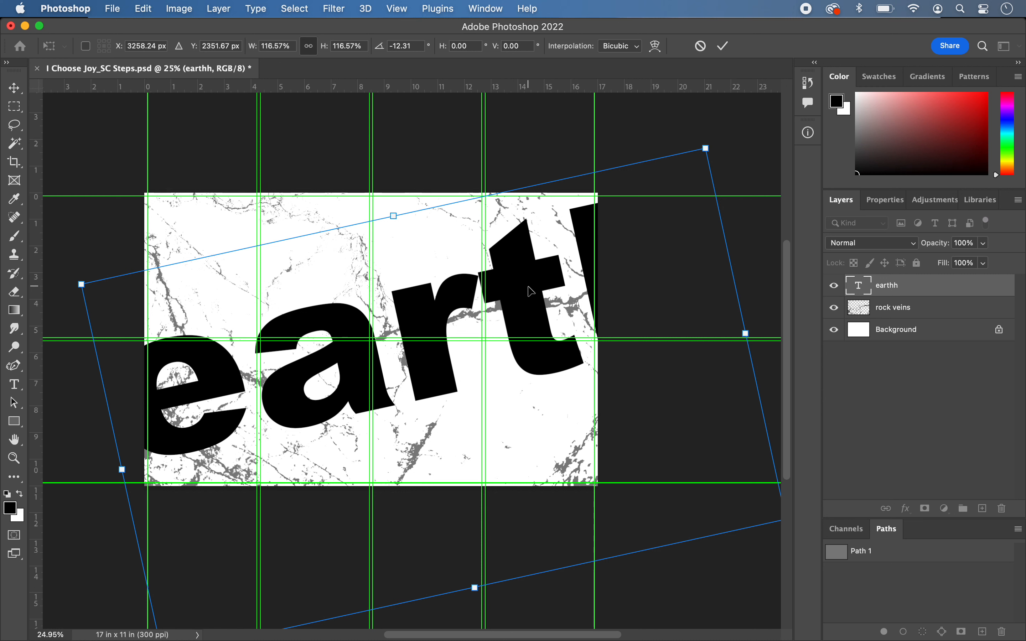
key(Return)
Delete every letter of the tilted text except the initial "e".
key(t)
click(696, 280)
key(BackSpace)
key(BackSpace)
key(BackSpace)
key(BackSpace)
click(380, 351)
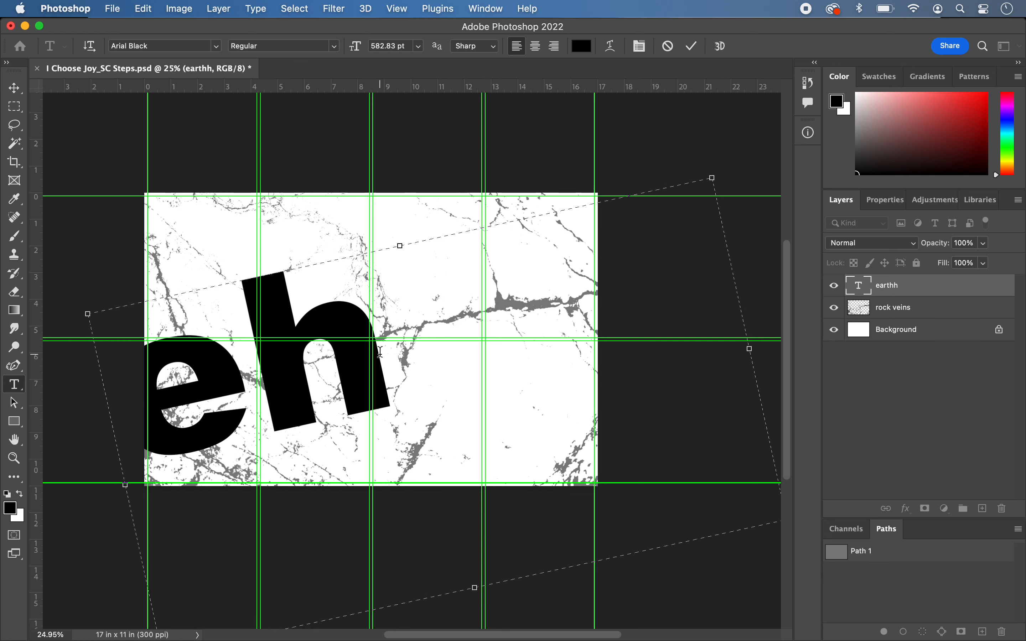
key(BackSpace)
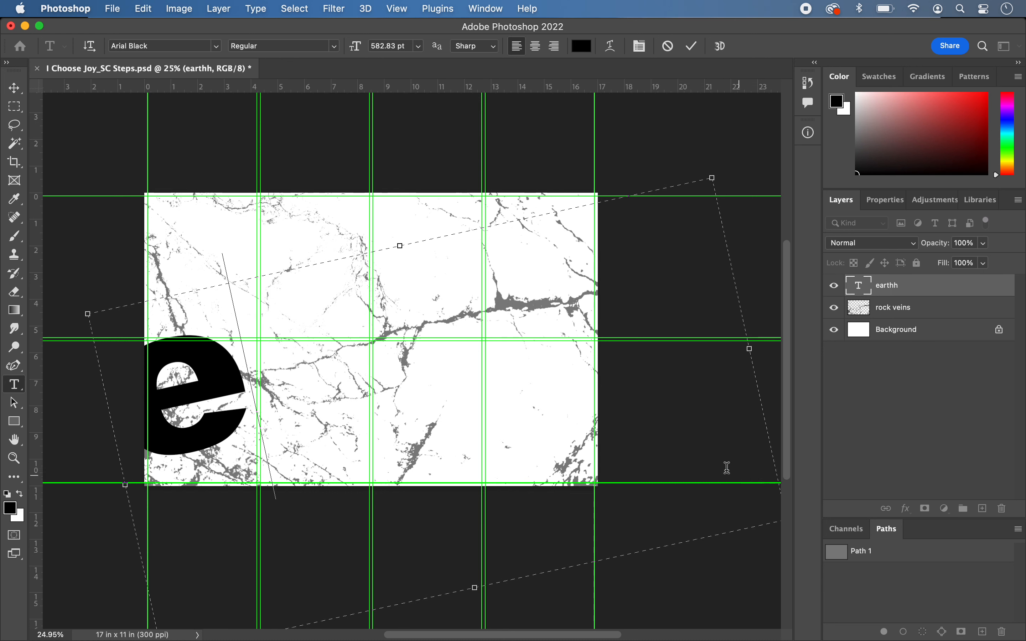
Shrink the oversized text box so it fits closely around the "e".
scroll(721, 462, down, 3)
scroll(721, 462, right, 2)
drag(741, 465, 231, 413)
scroll(232, 415, left, 5)
scroll(232, 415, left, 3)
scroll(232, 414, up, 1)
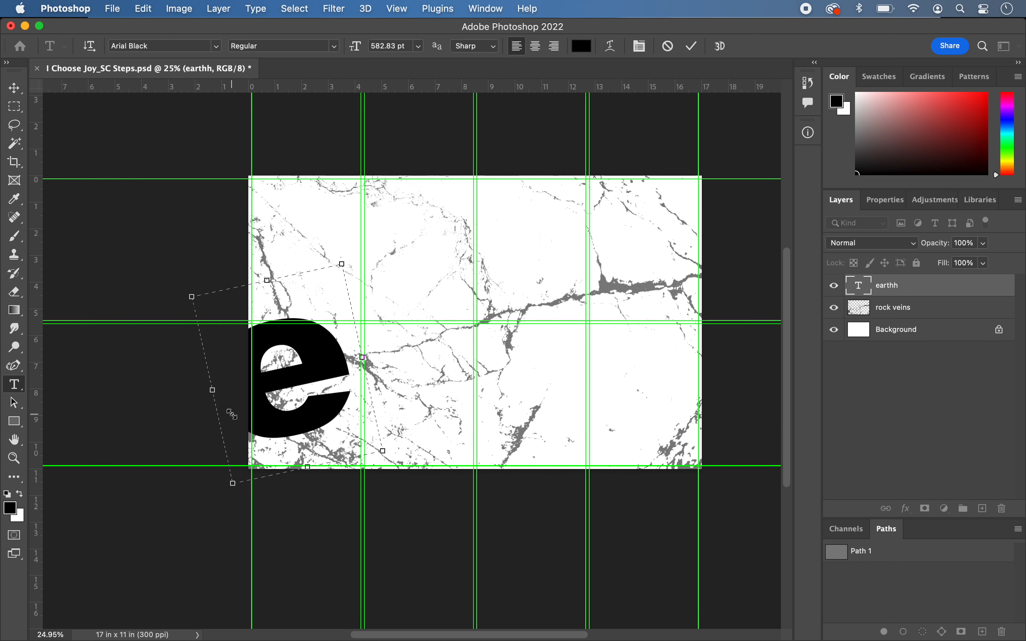
Move the "e" toward the page centre, scale it to about 159% and rotate it to about -23°.
click(16, 91)
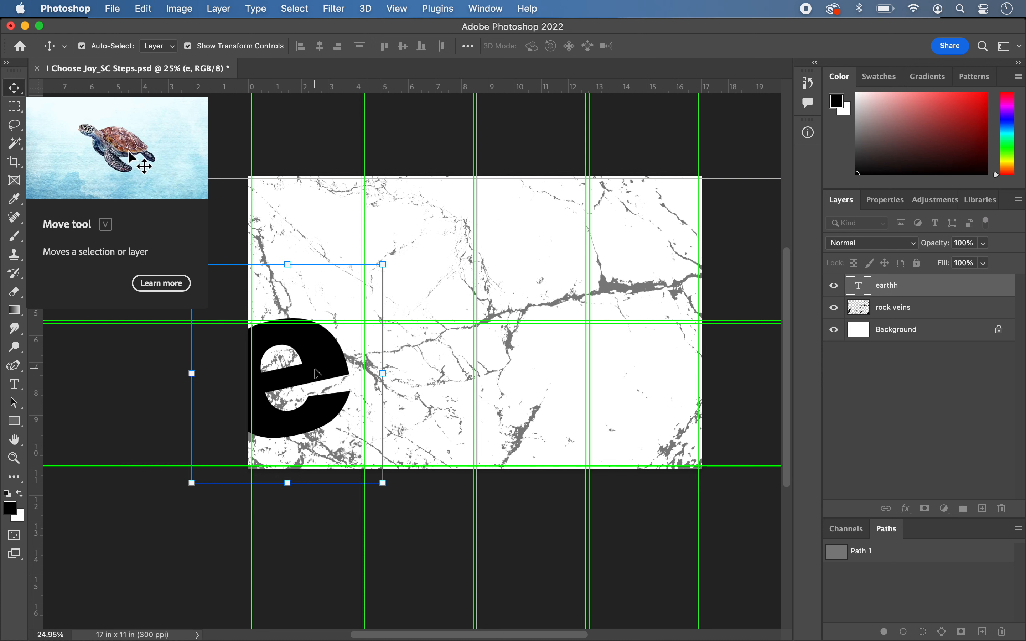
drag(317, 375, 481, 331)
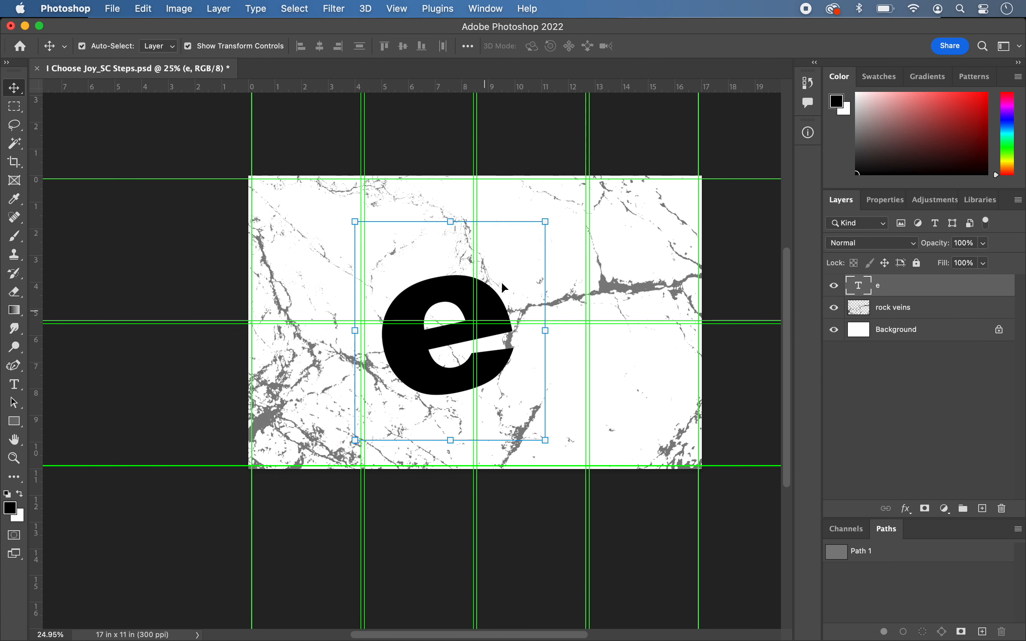
drag(551, 221, 591, 163)
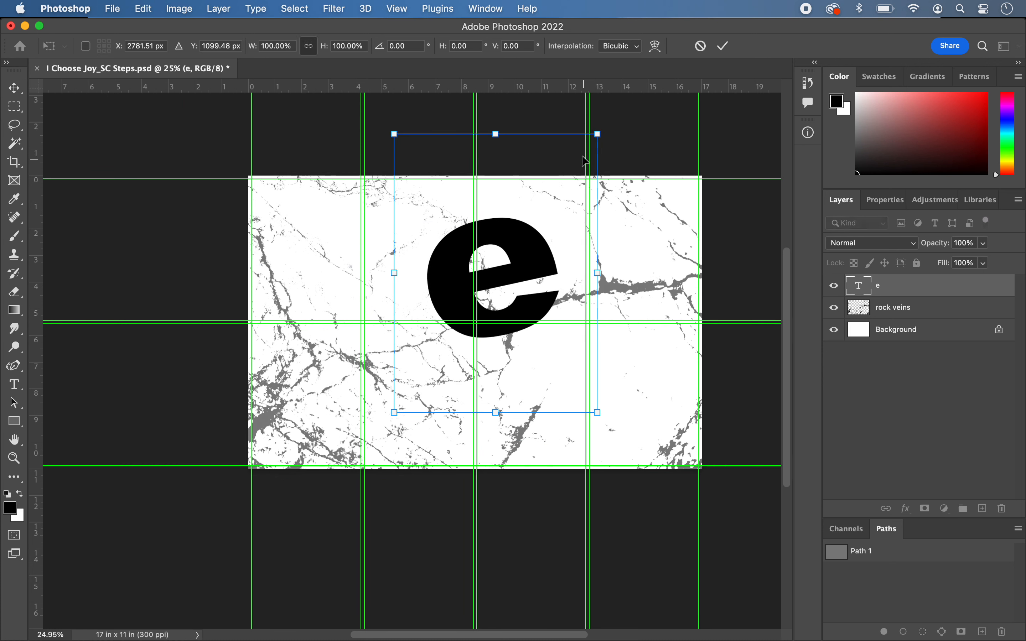
drag(393, 414, 241, 556)
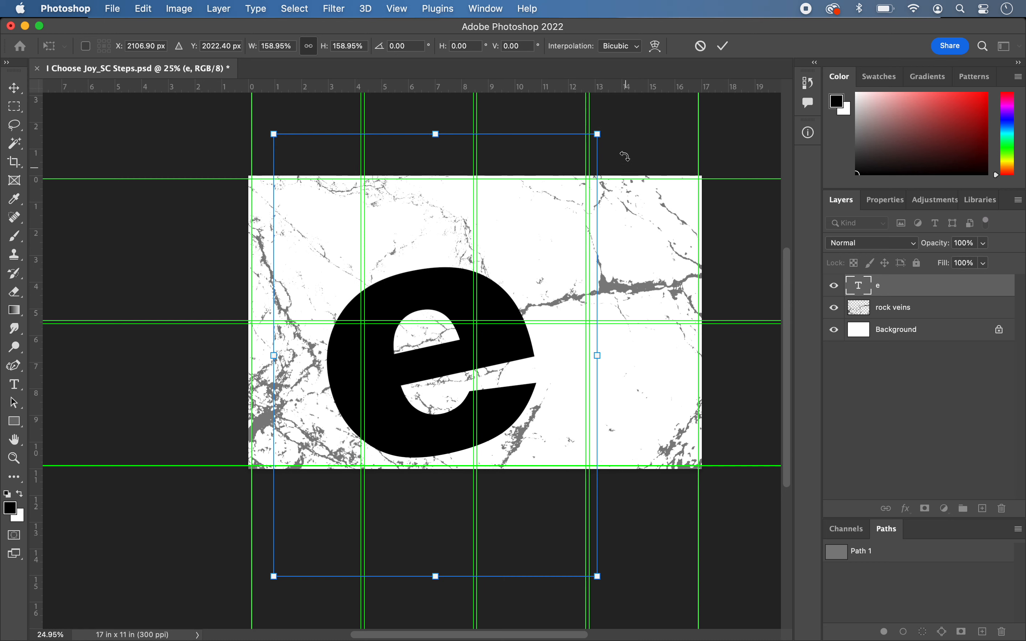
drag(623, 132, 508, 103)
scroll(683, 535, down, 3)
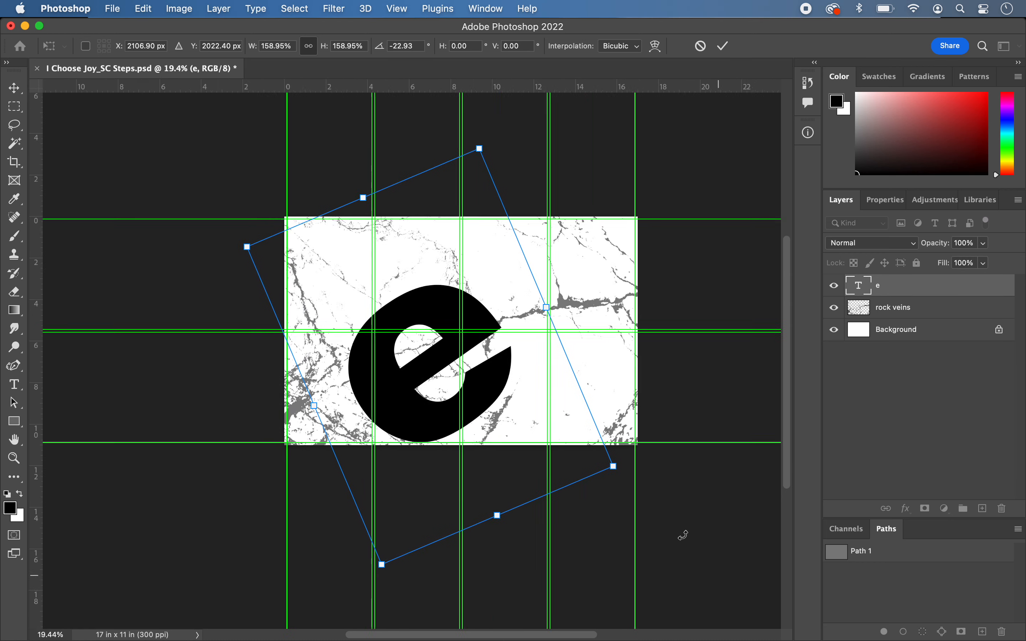
Enlarge the "e" to about 271% and reposition it so it fills the page height.
drag(596, 455, 714, 513)
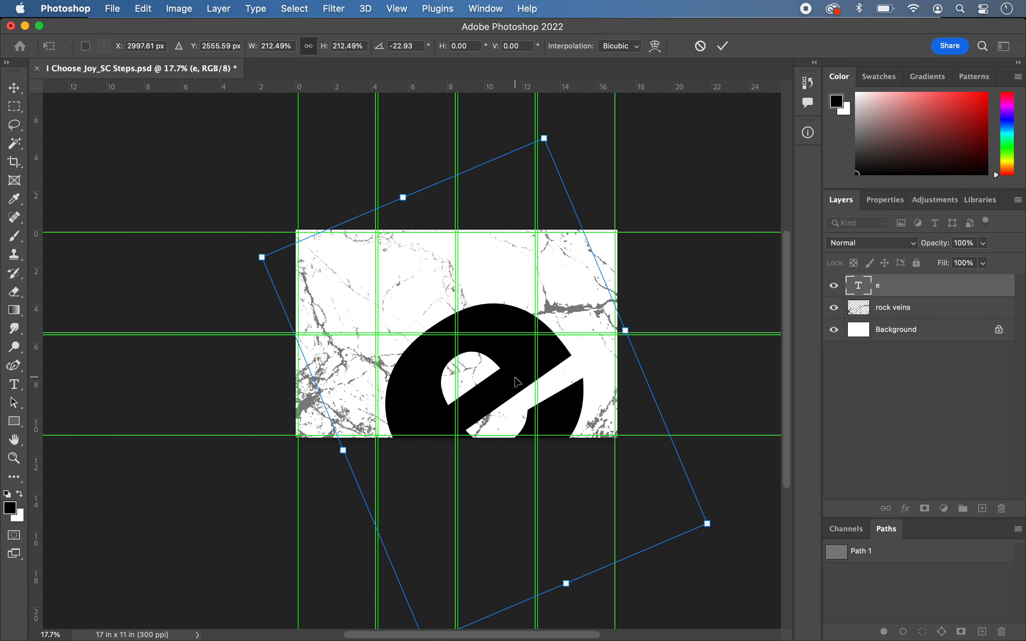
drag(515, 378, 470, 308)
drag(377, 578, 332, 638)
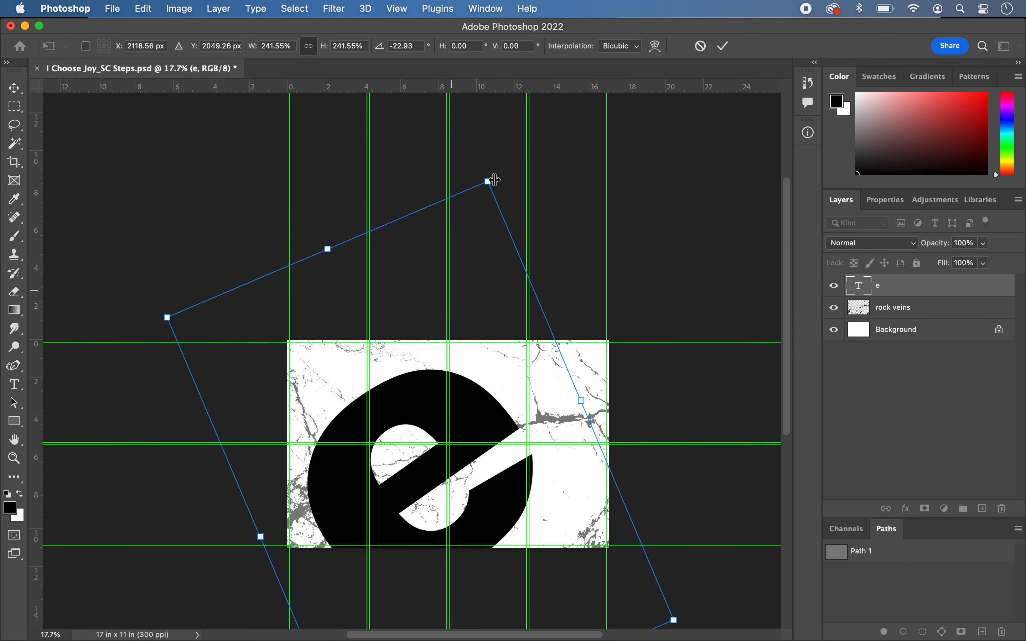
drag(488, 182, 524, 112)
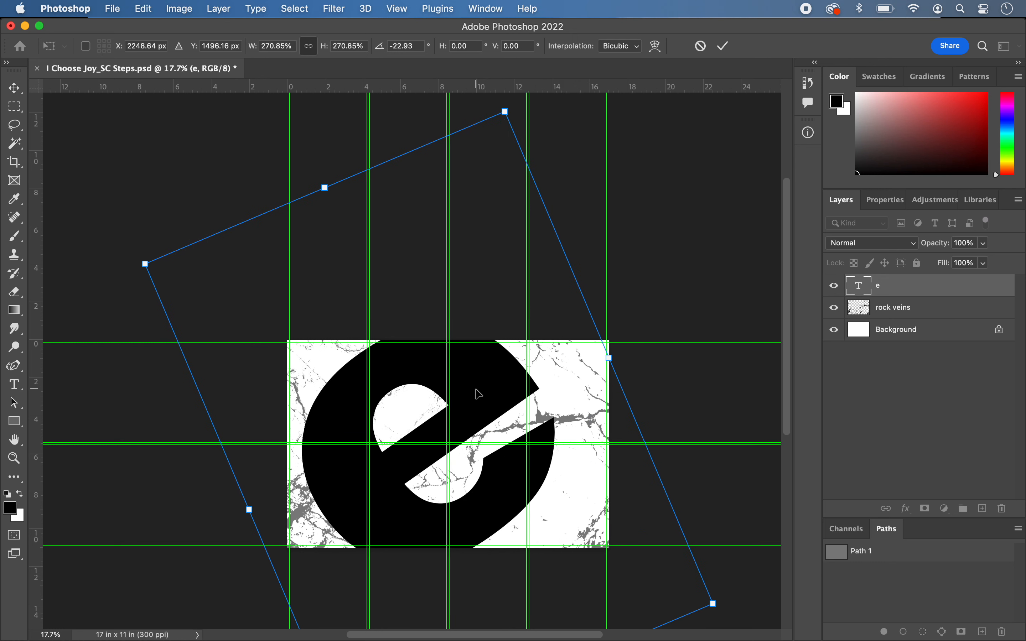
Rotate the "e" to about -26° and centre it at the guides near X 2569 px, Y 1650 px, applying the transform.
drag(475, 389, 495, 398)
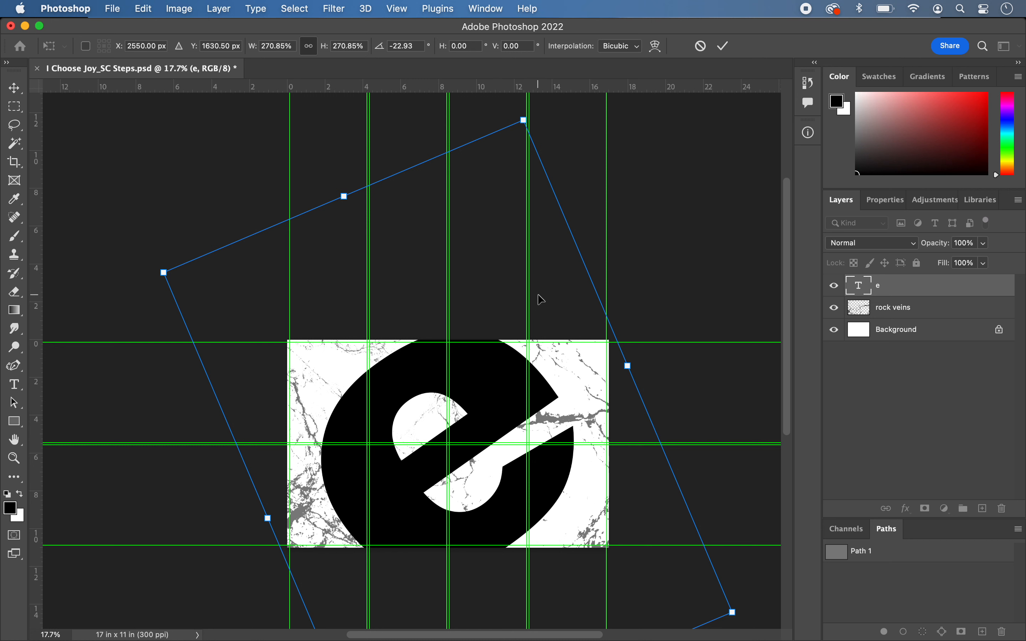
drag(539, 107, 523, 99)
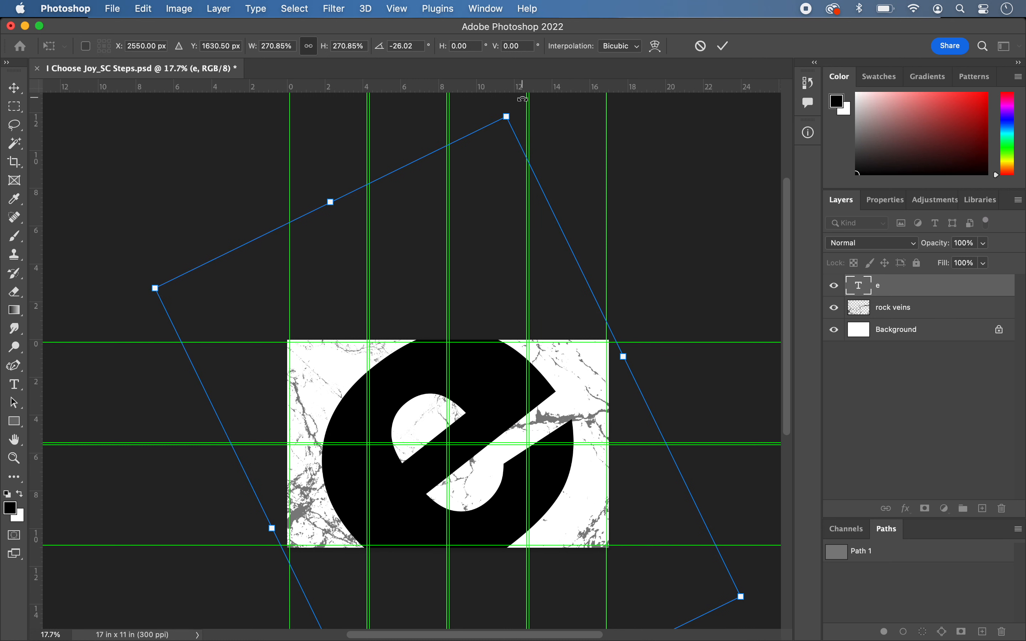
drag(487, 369, 488, 365)
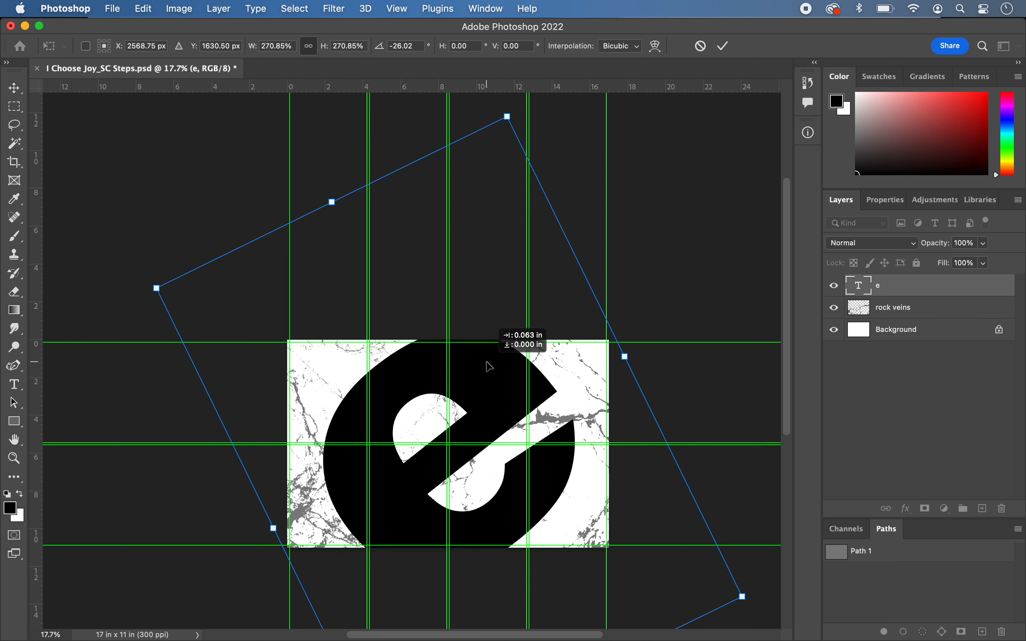
click(488, 374)
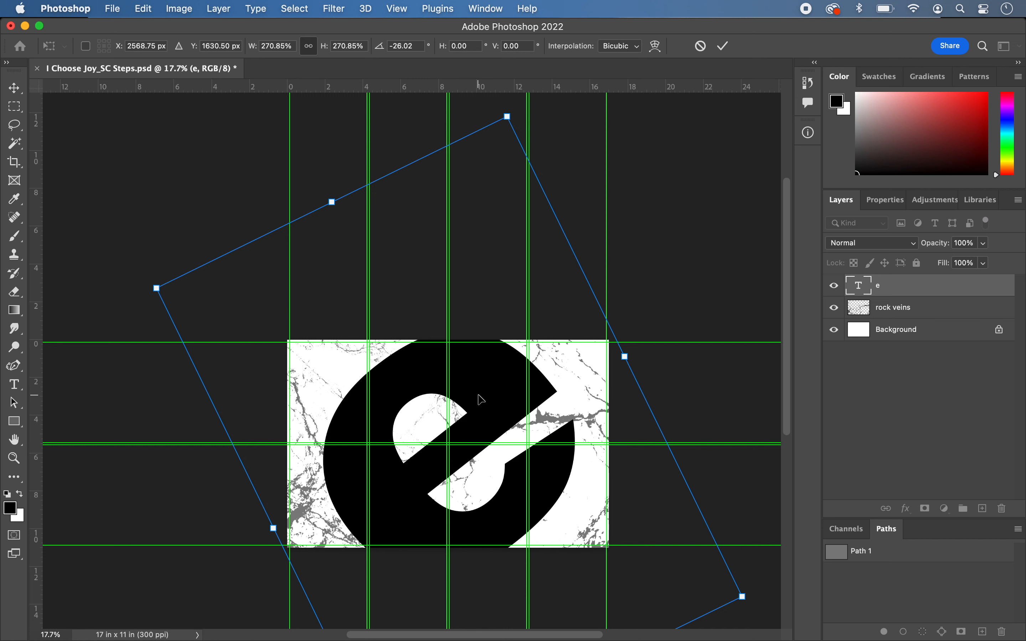
drag(483, 398, 493, 406)
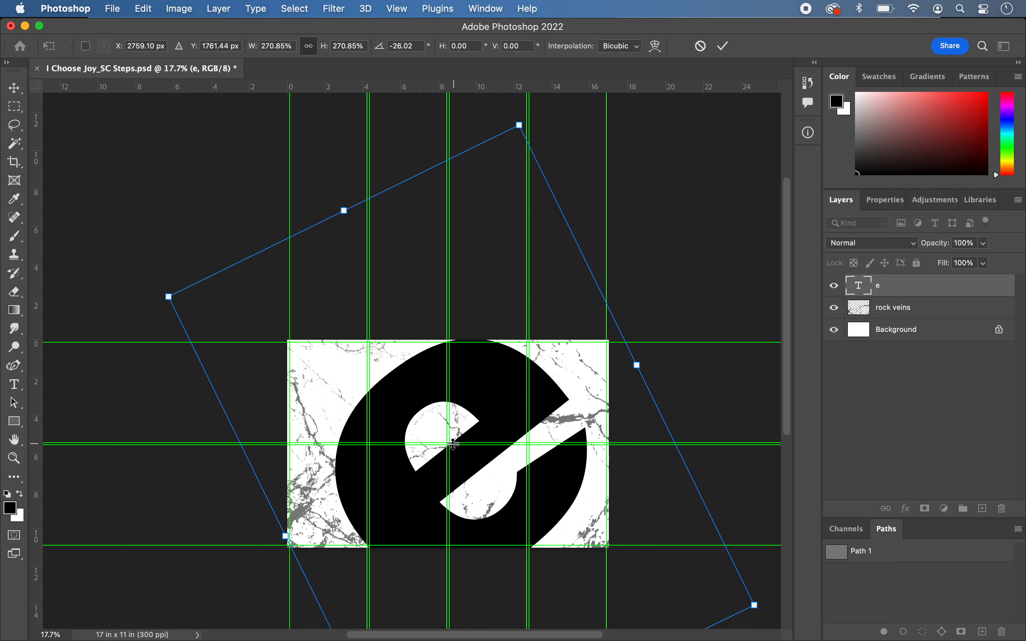
drag(495, 398, 489, 386)
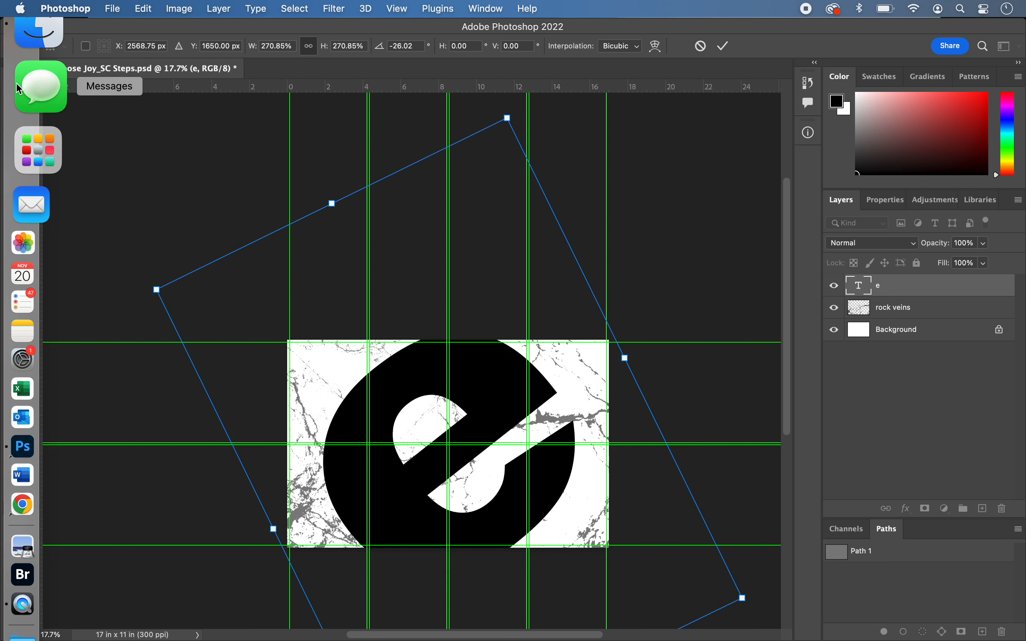
click(15, 90)
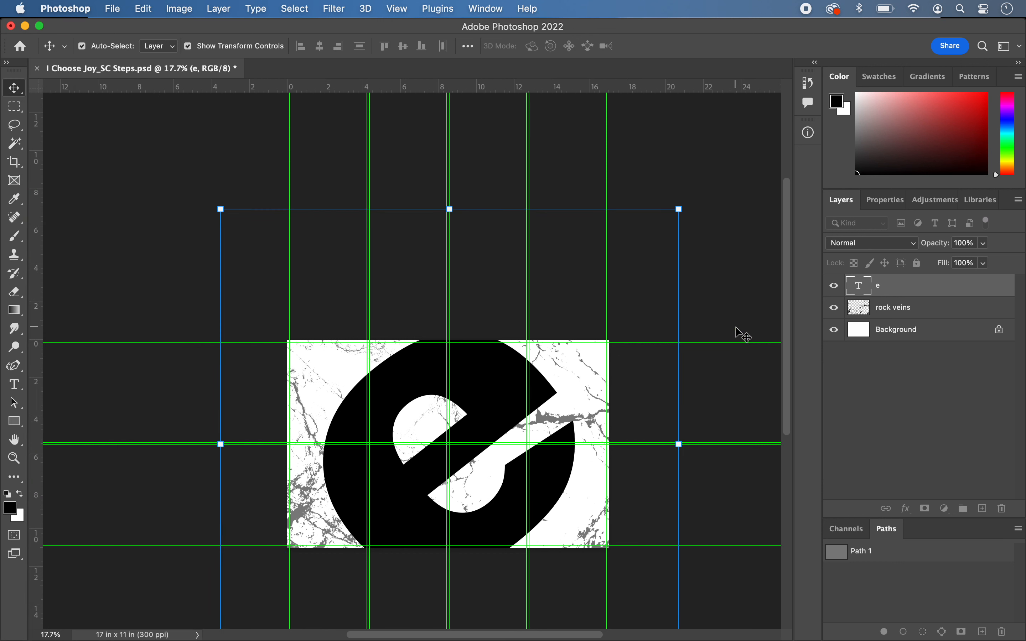
Switch to Adobe Bridge and open IMG_0762.tif from the Assets folder in Photoshop.
mouse_move(0, 468)
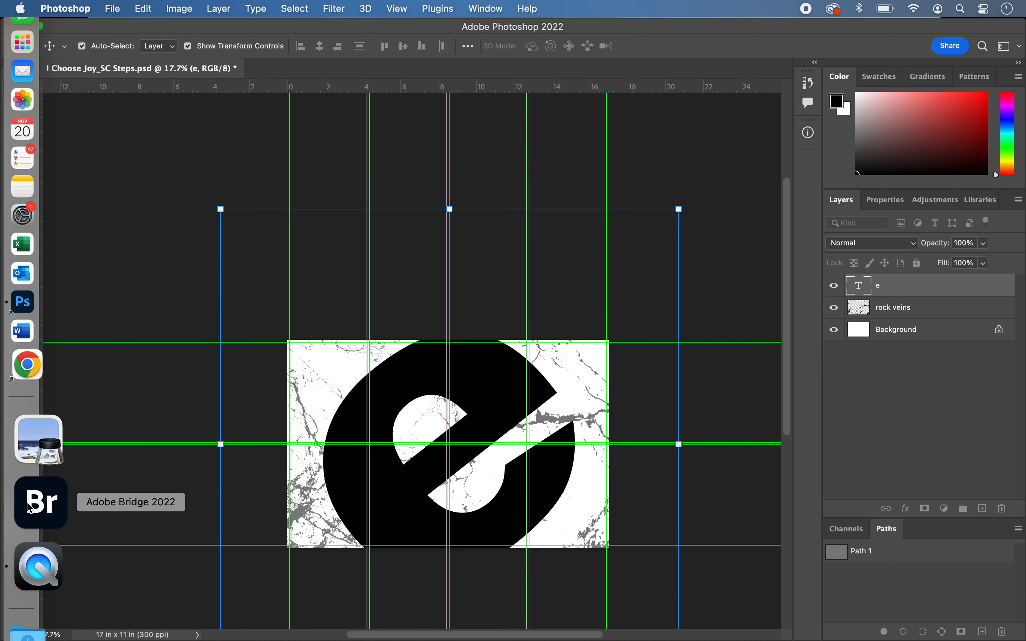
click(31, 508)
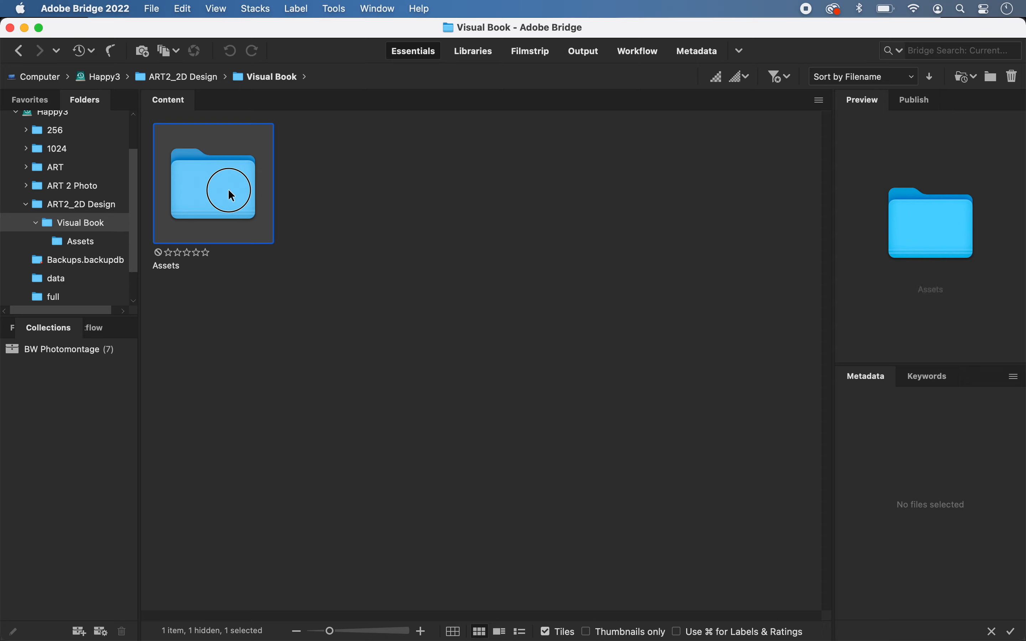
double_click(229, 191)
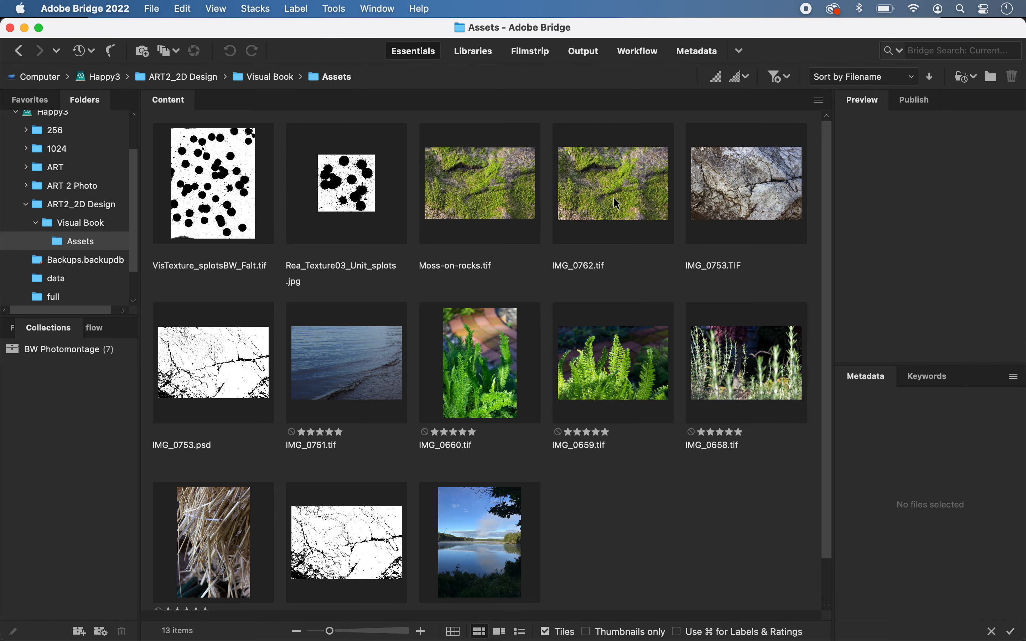
double_click(605, 189)
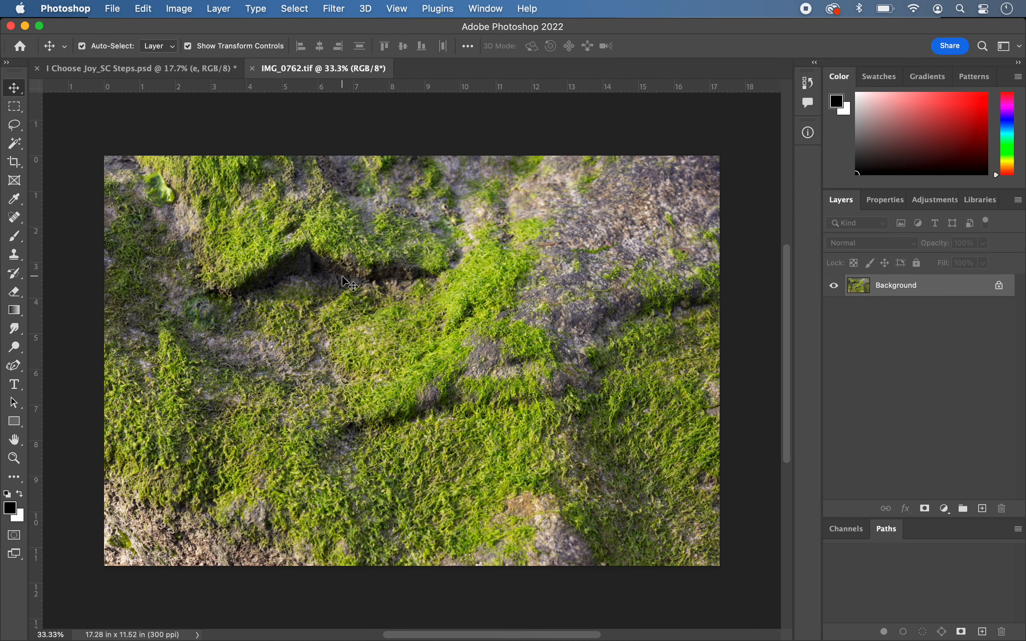
Paste a copy of the whole moss image above the "e" layer in I Choose Joy_SC Steps.psd and clip it to the letter.
key(super+a)
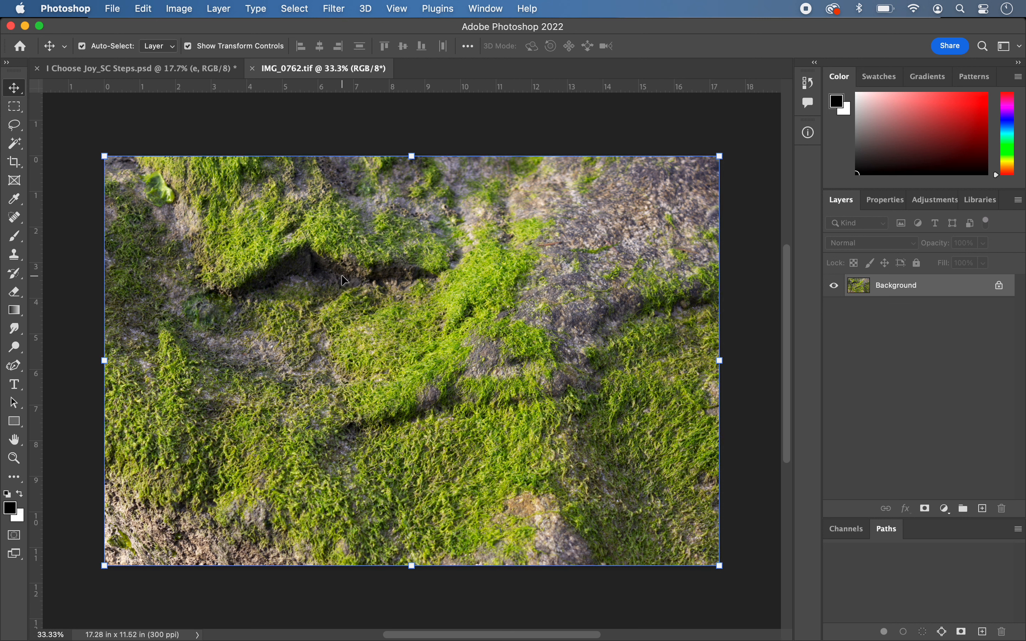
key(super+c)
click(106, 71)
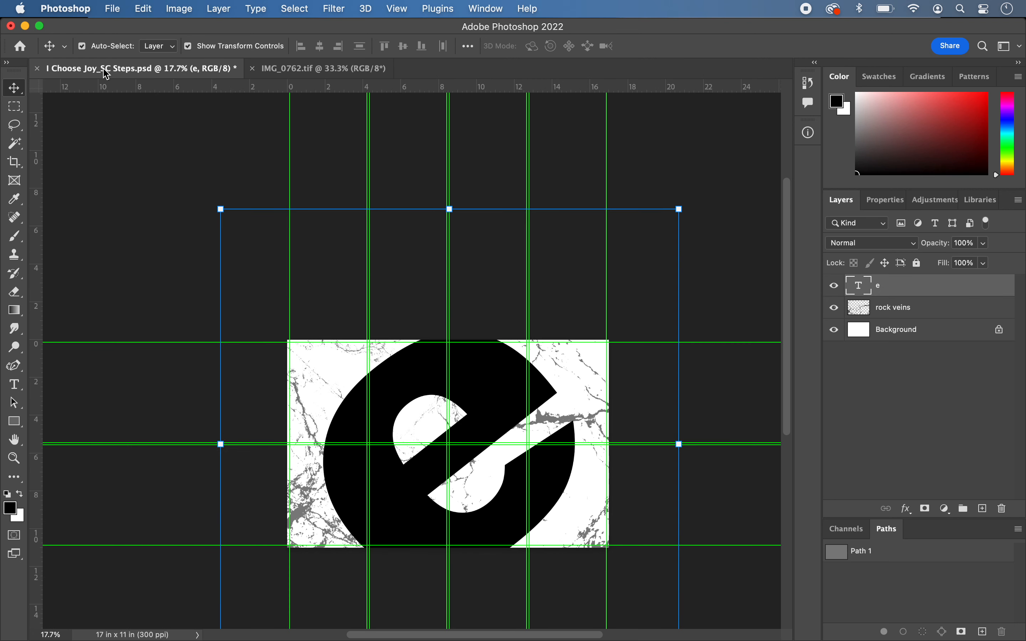
right_click(919, 283)
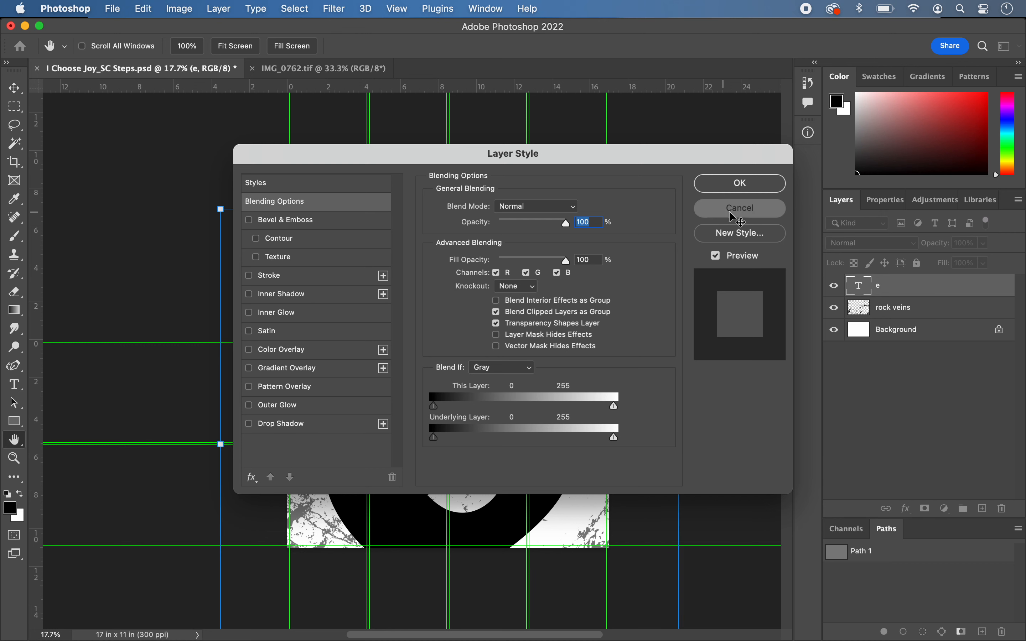
click(729, 211)
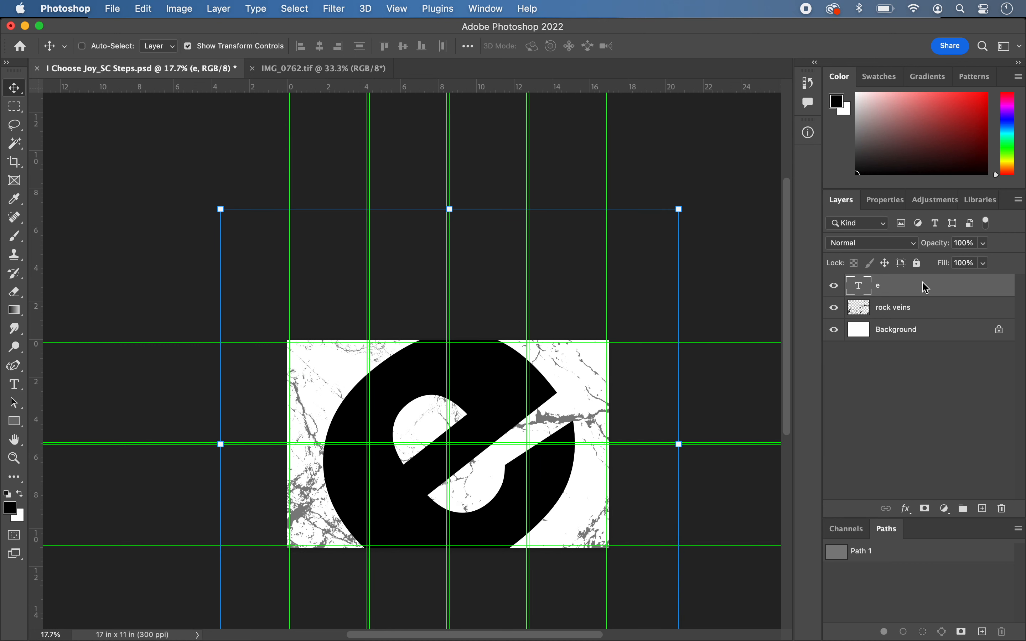
key(super+v)
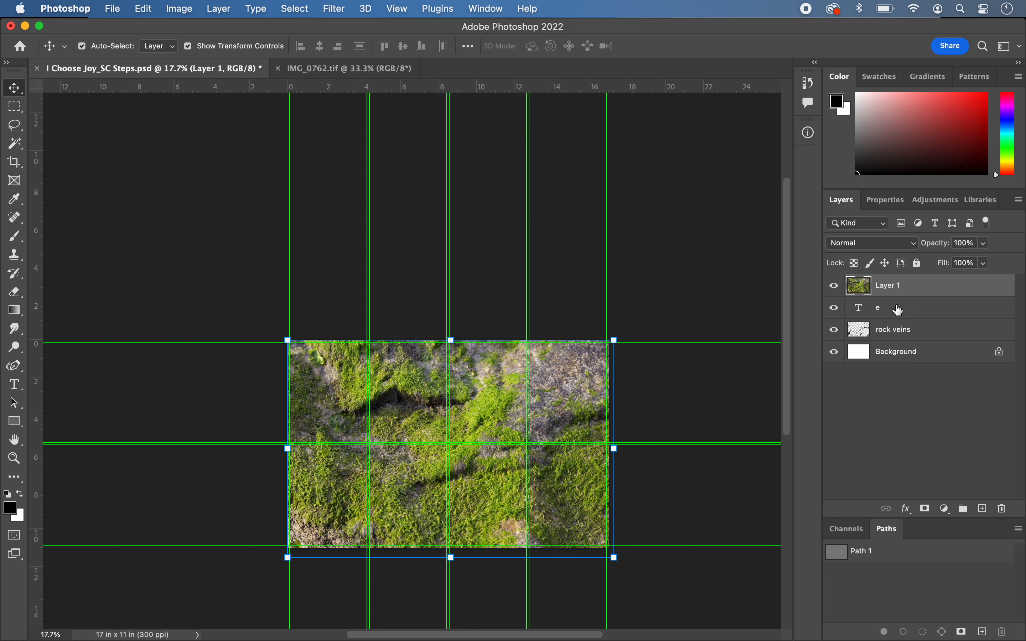
alt+click(916, 305)
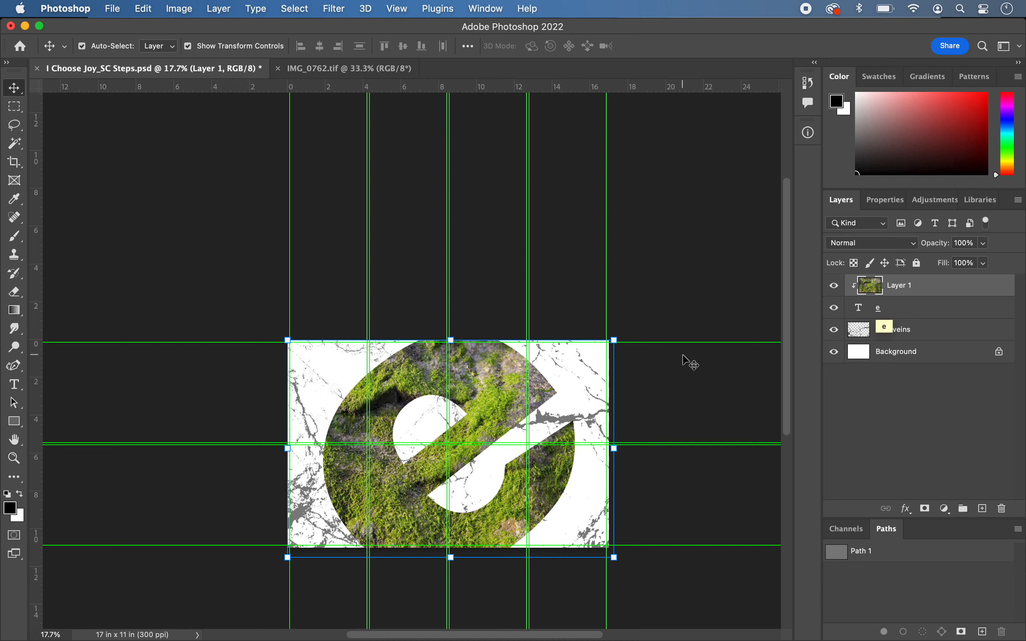
Scale the clipped moss image to about 118%, rotate it to about -0.9°, and position it over the "e".
drag(616, 339, 689, 314)
drag(689, 307, 651, 280)
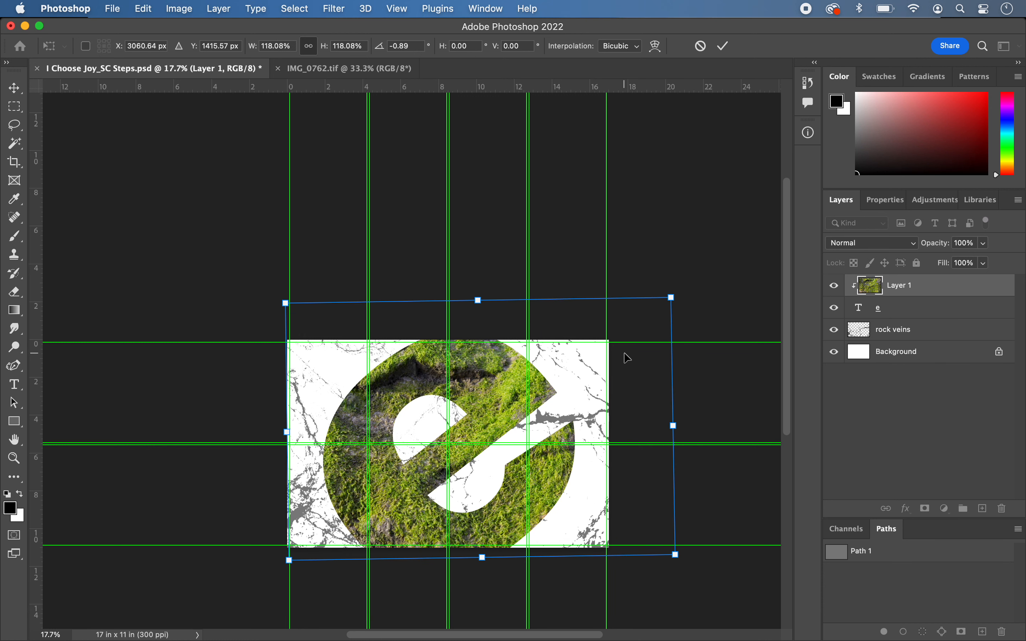
drag(500, 319, 530, 326)
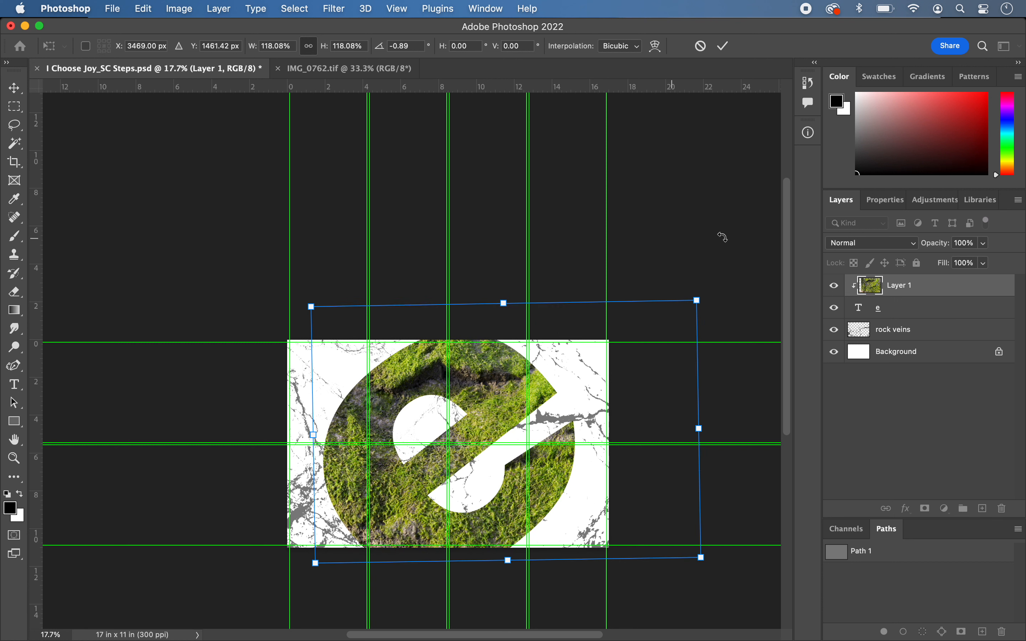
click(909, 311)
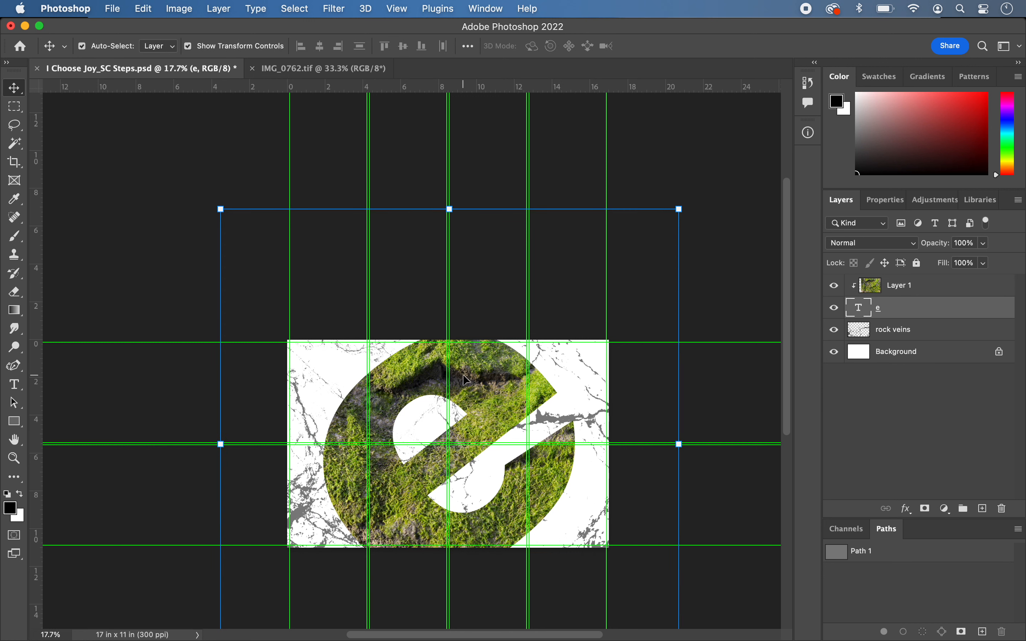